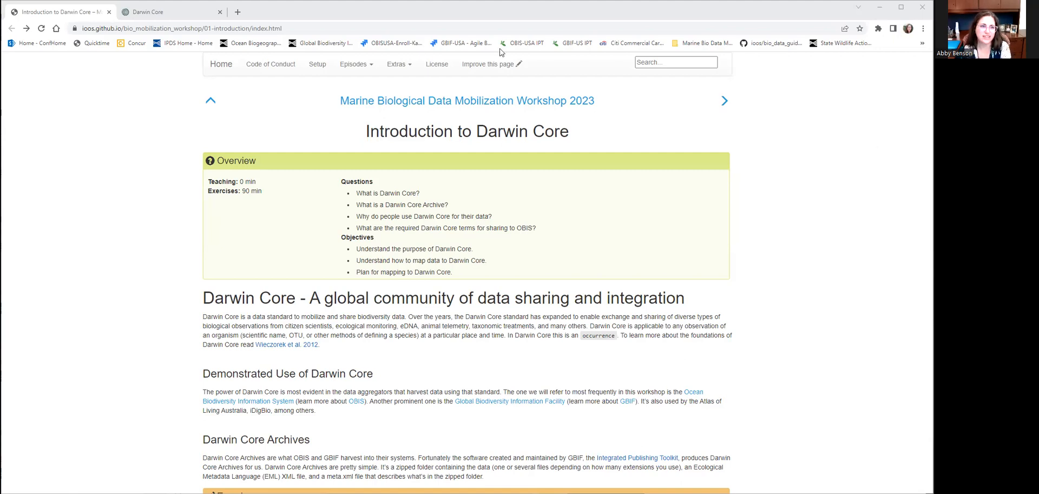
Step: Glance at the Darwin Core homepage, then return to the Introduction to Darwin Core lesson
click(178, 11)
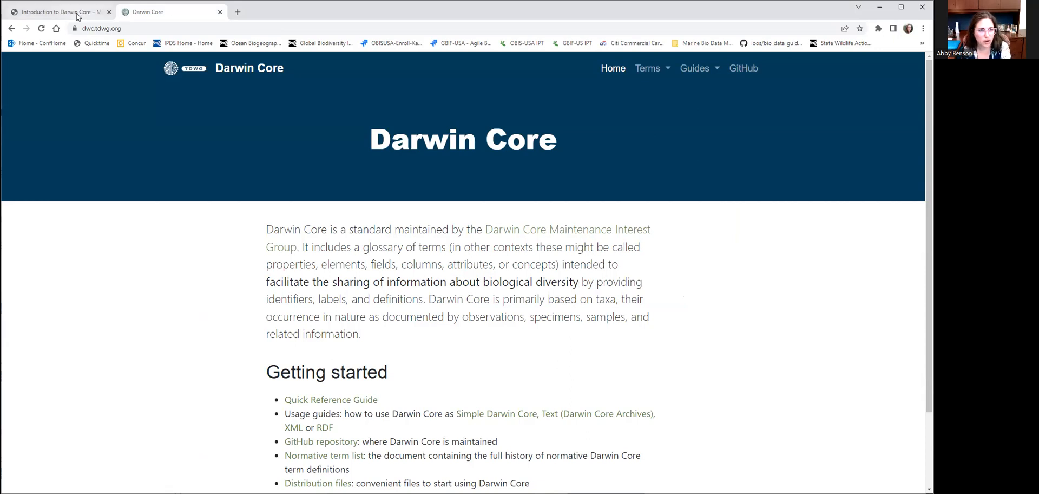
click(58, 12)
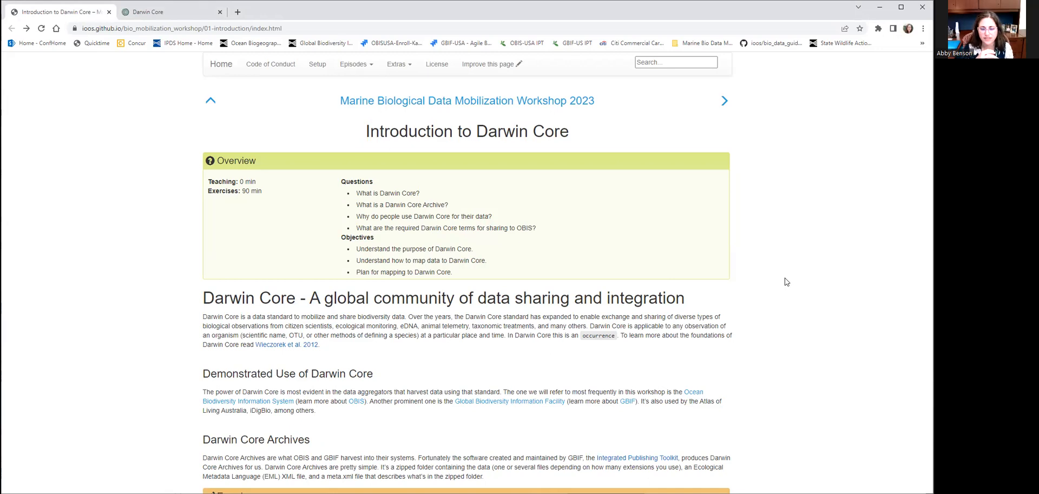
scroll(706, 268, down, 2)
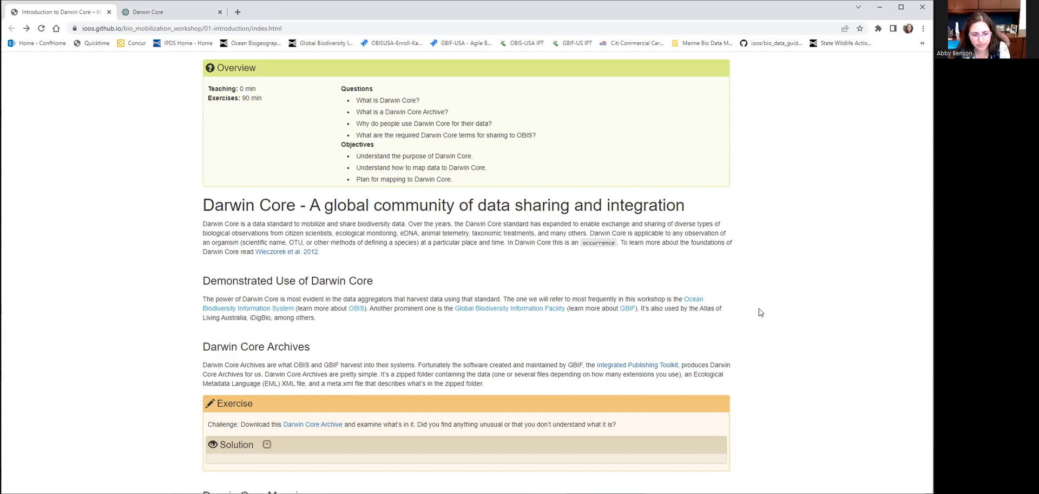
scroll(760, 312, down, 3)
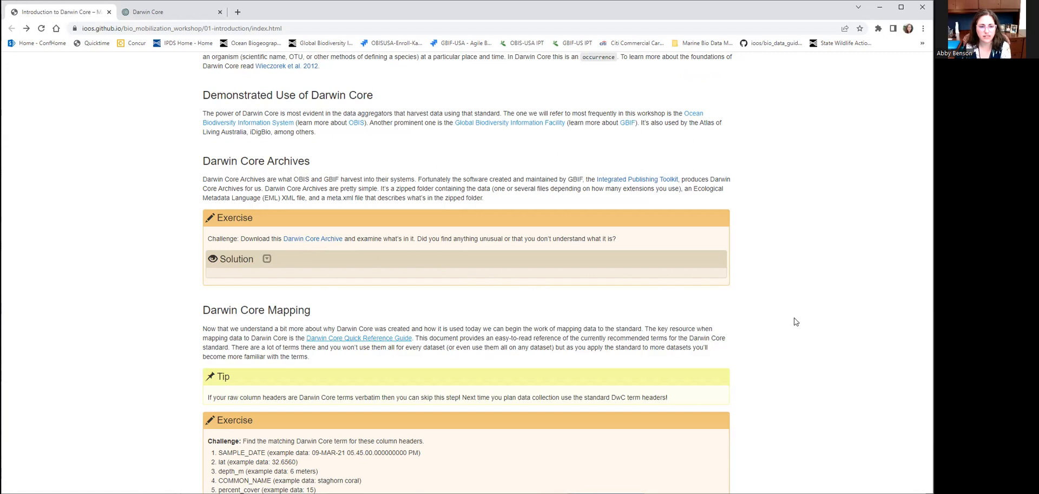
scroll(796, 323, down, 1)
scroll(796, 323, down, 1)
scroll(796, 324, down, 1)
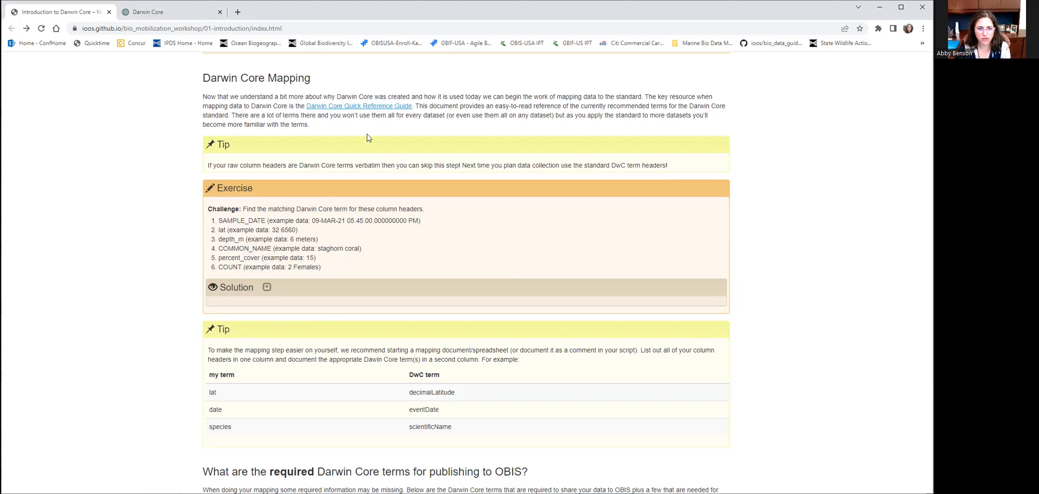
Step: Open the Darwin Core Quick Reference Guide link in its own new tab
right_click(382, 109)
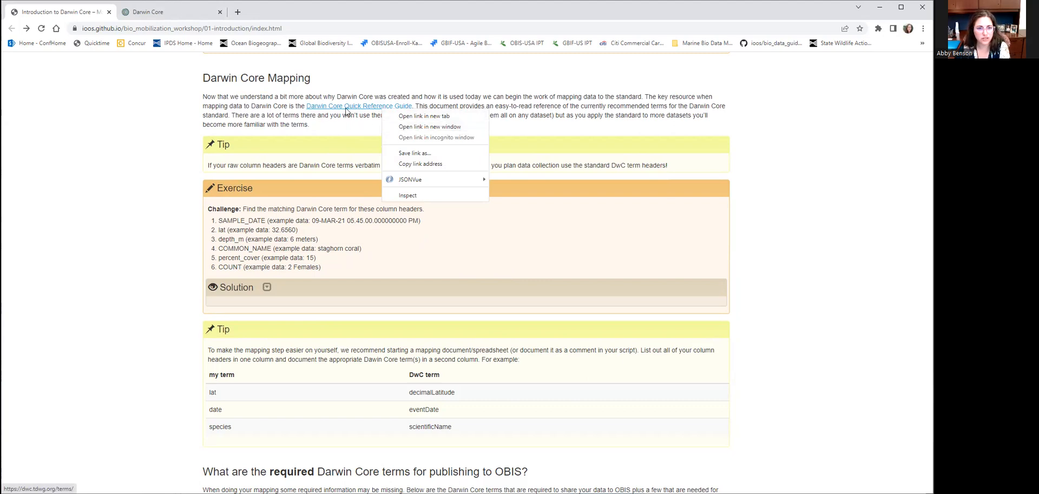
click(408, 115)
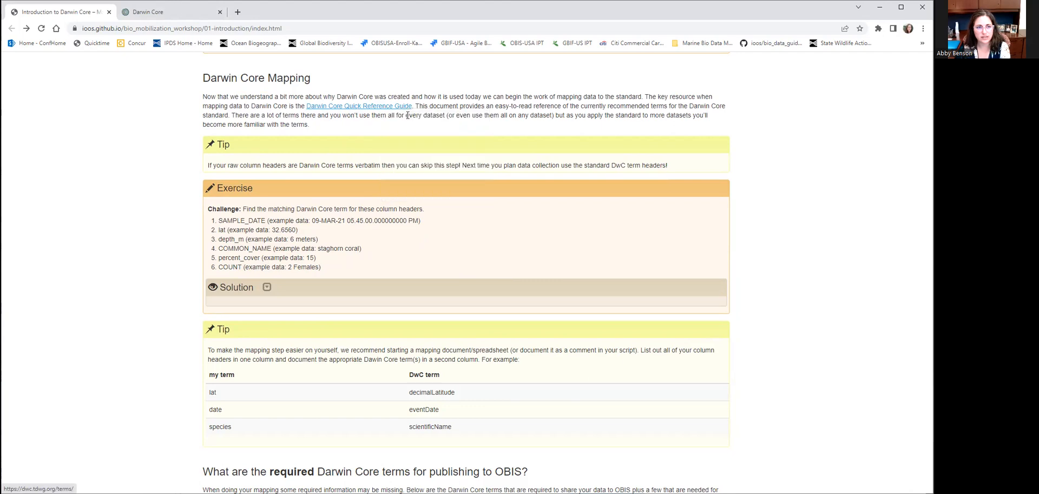
Step: Search the Quick Reference Guide for eventDate, then date, and jump to the eventDate definition
click(297, 13)
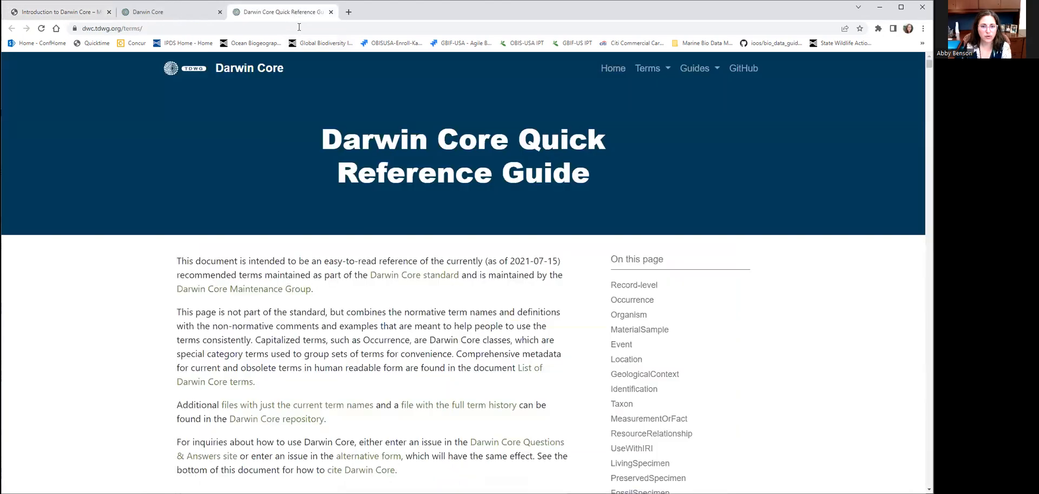
scroll(430, 394, down, 3)
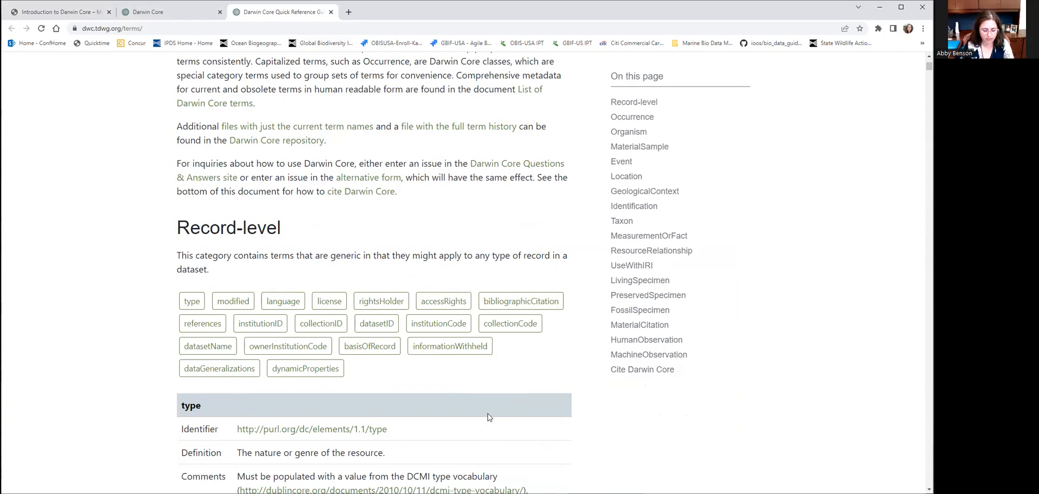
key(ctrl+f)
text(eventD)
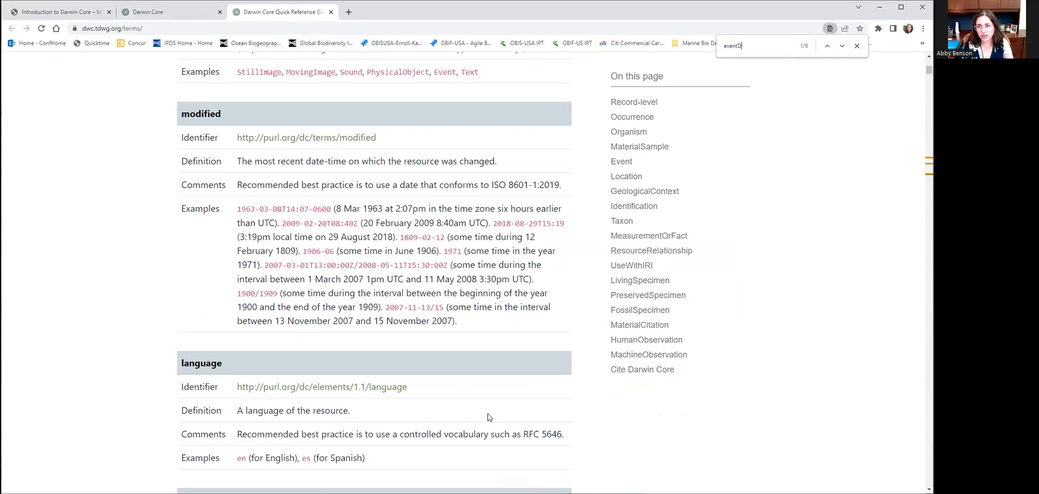
text(ate)
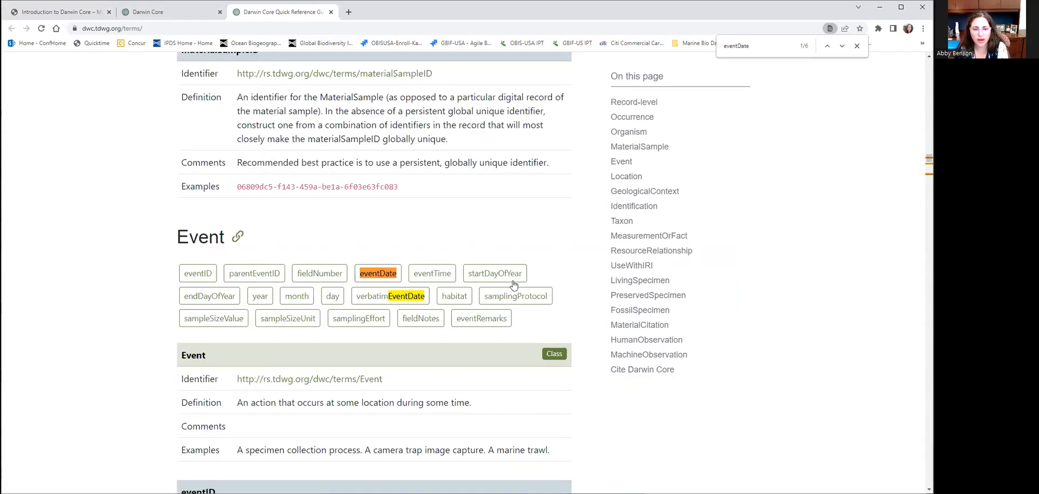
drag(759, 46, 691, 48)
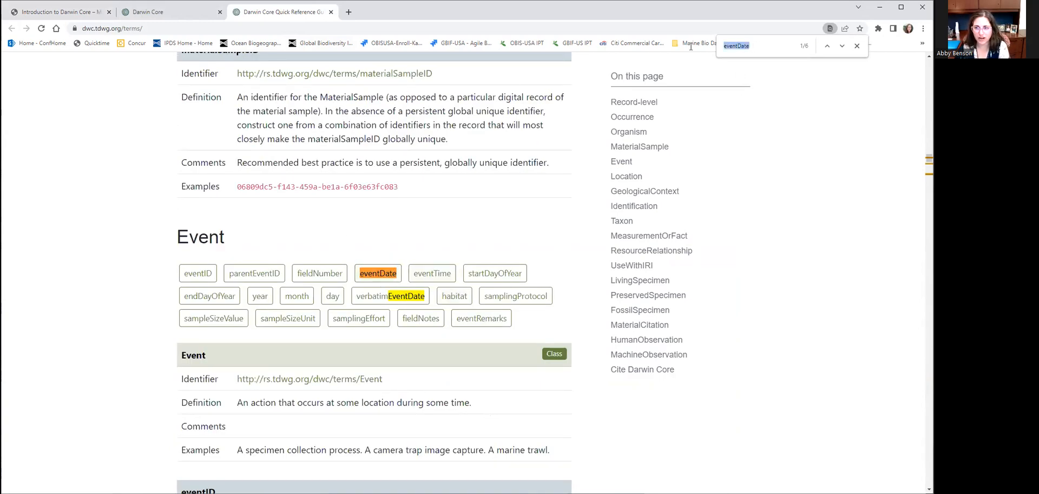
text(date)
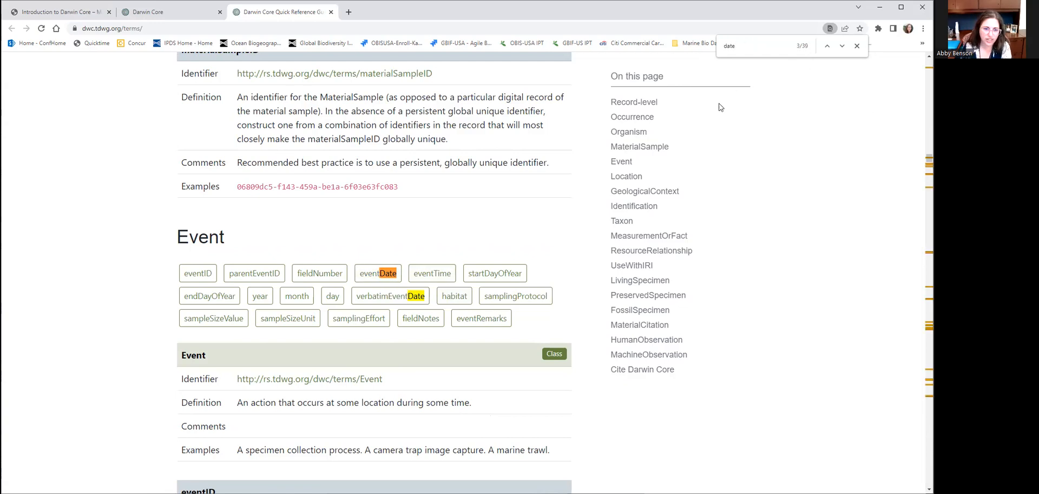
click(376, 278)
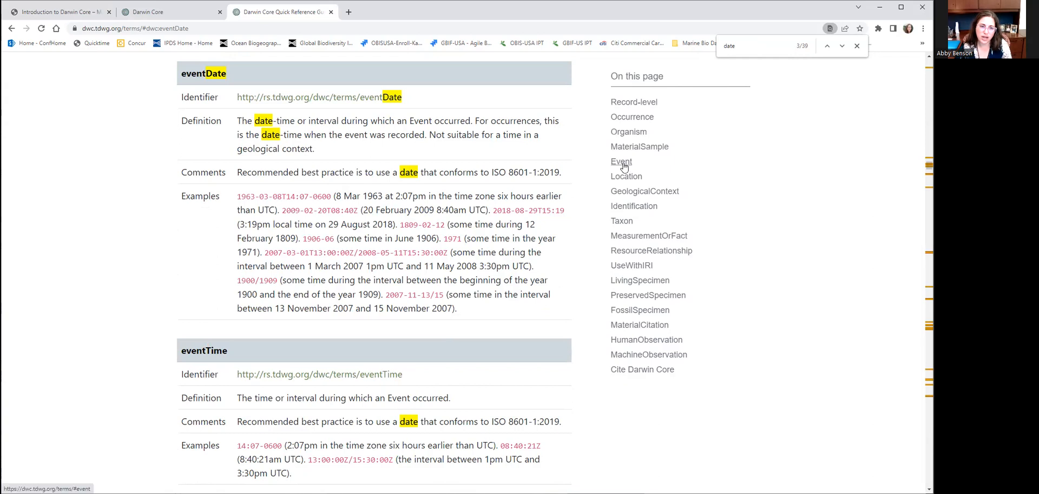
Step: Jump to the Occurrence section and look up the occurrenceStatus term definition
click(637, 119)
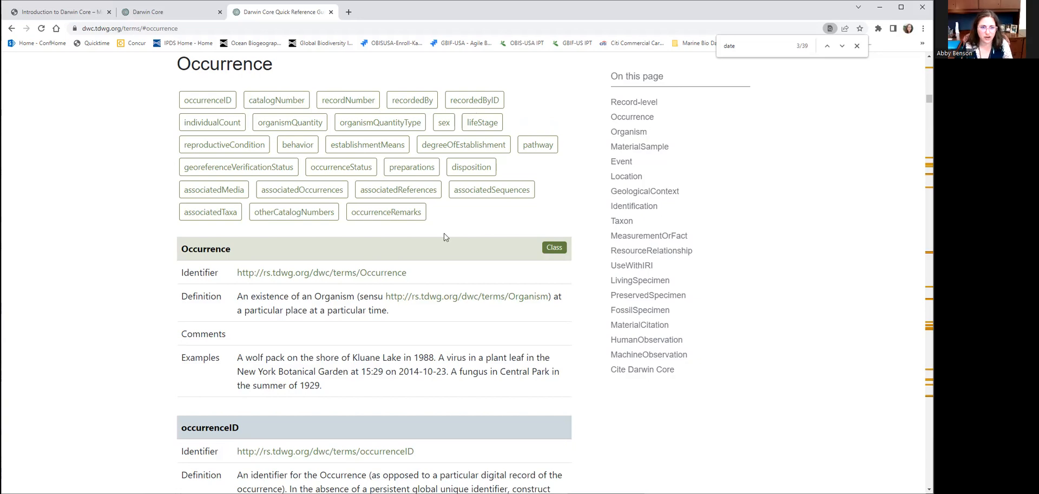
click(349, 168)
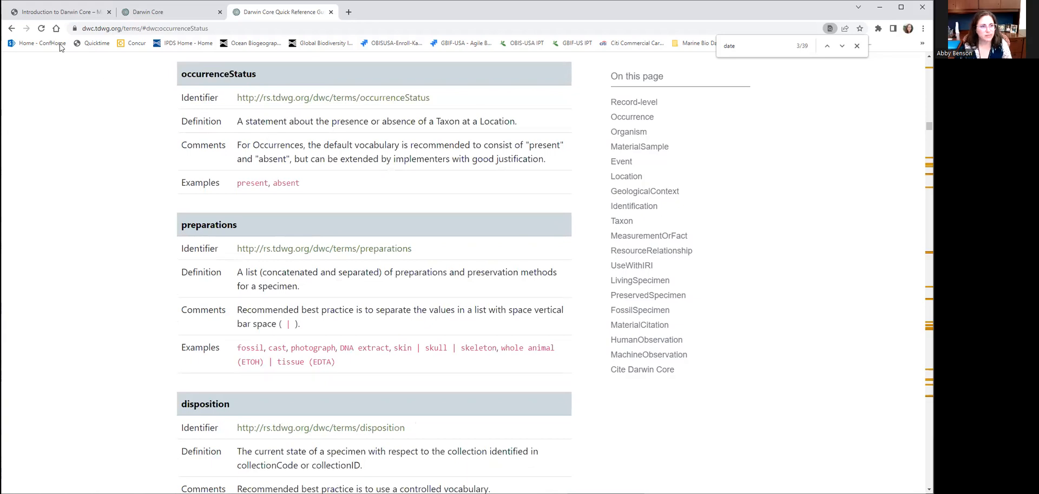
Step: Return to the lesson and view the recommended additional terms table starting with minimumDepthInMeters
click(55, 13)
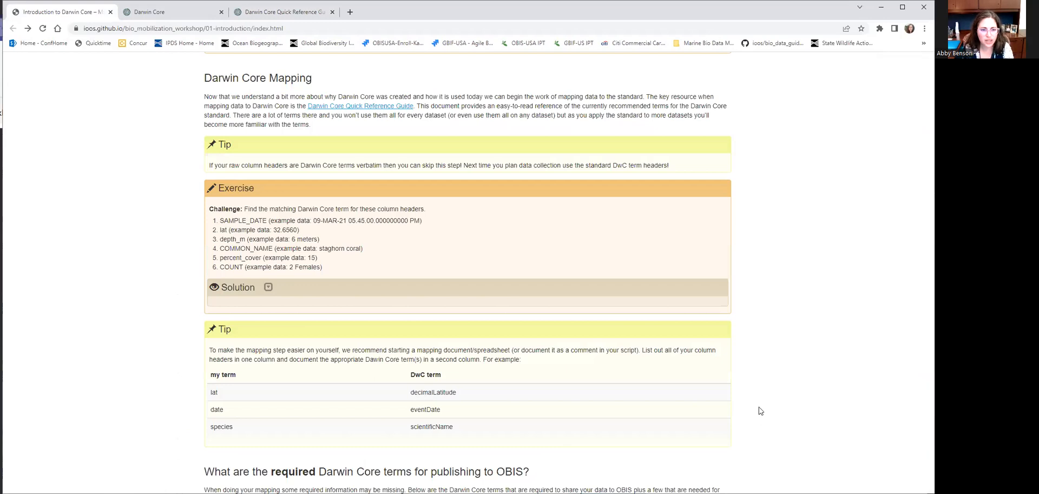
scroll(758, 395, down, 2)
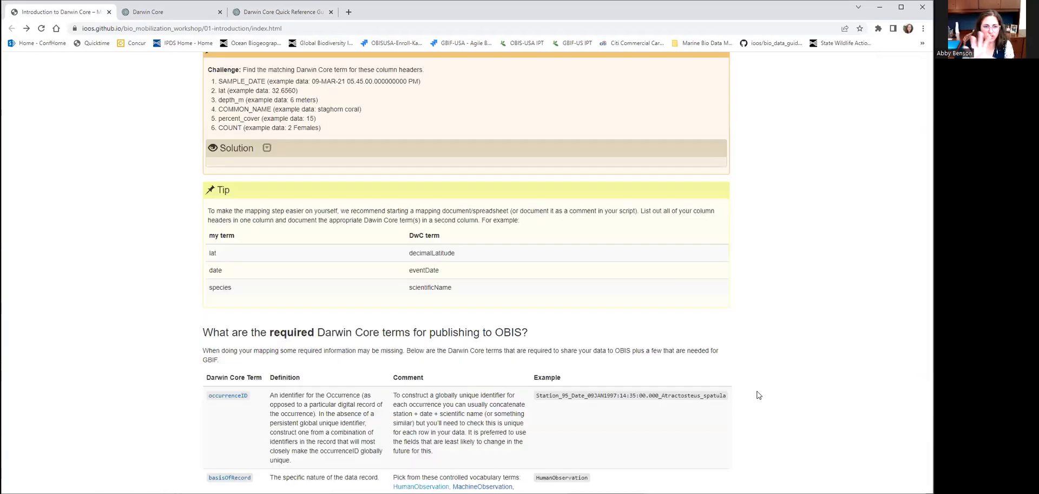
scroll(758, 395, down, 2)
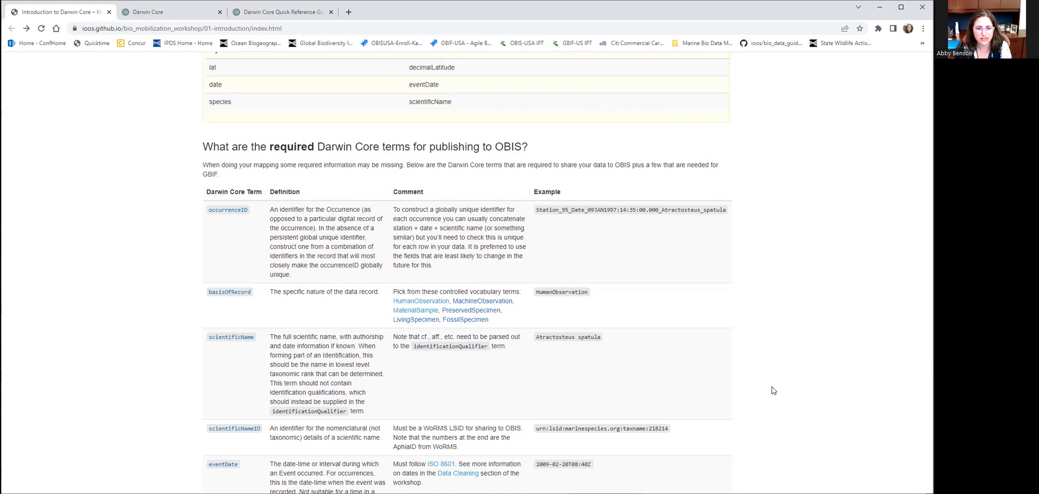
scroll(774, 391, down, 1)
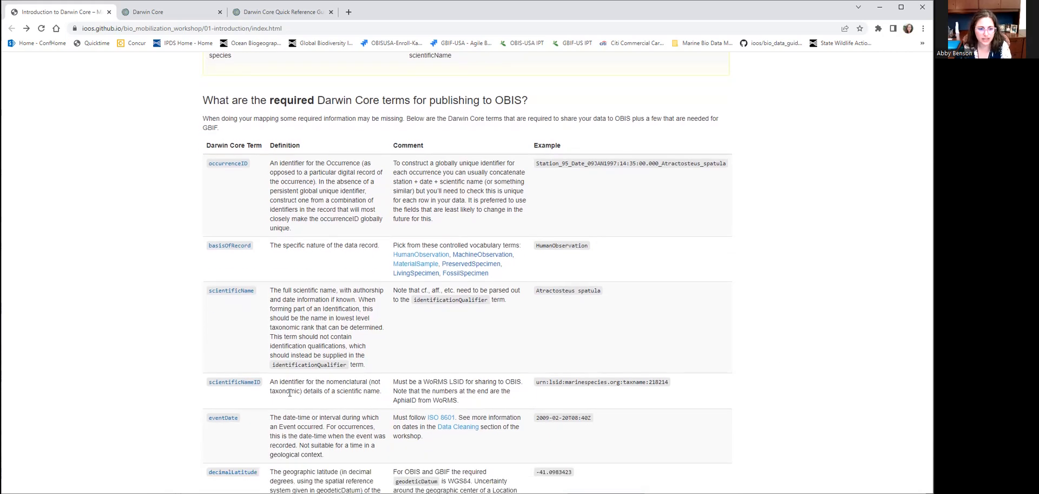
scroll(467, 379, down, 1)
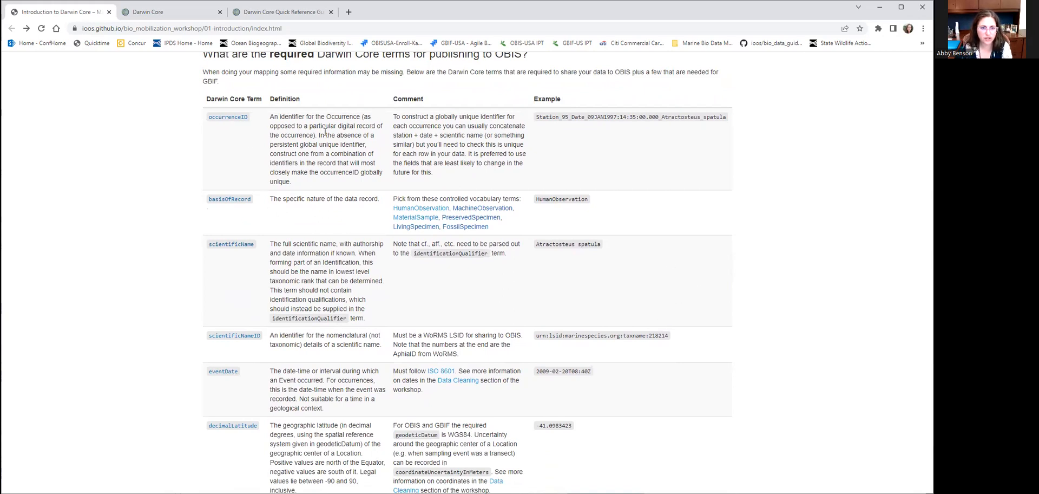
scroll(744, 318, down, 2)
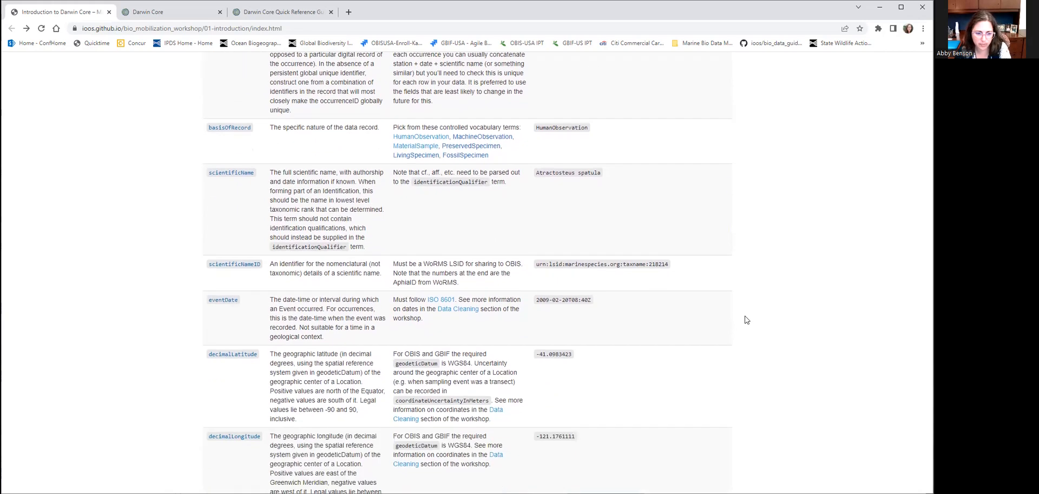
scroll(746, 319, down, 3)
scroll(747, 321, down, 3)
scroll(744, 323, down, 2)
scroll(745, 322, down, 4)
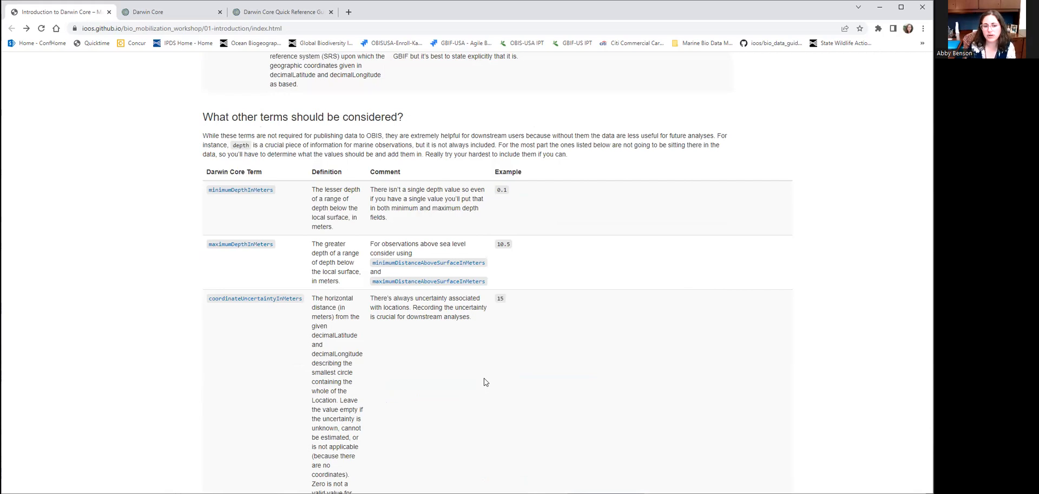
scroll(485, 382, down, 2)
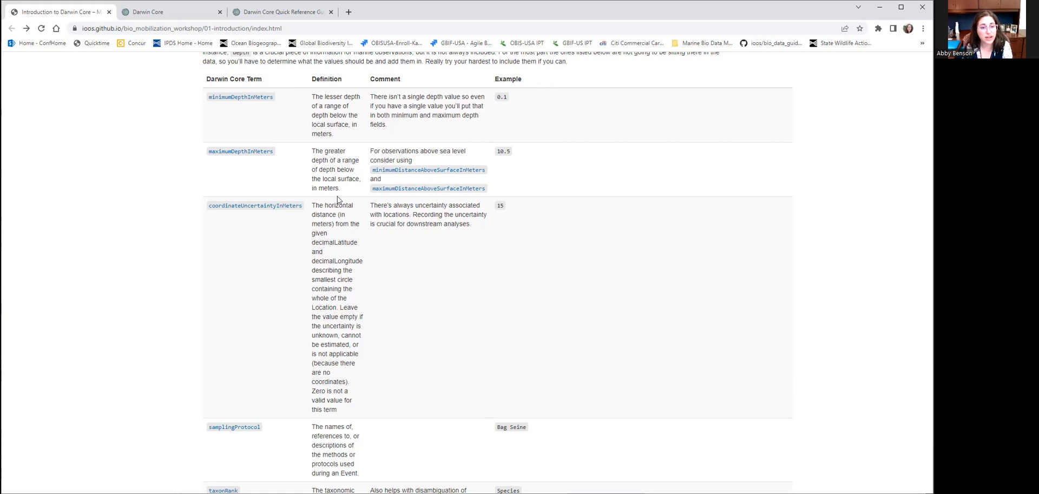
scroll(545, 402, down, 1)
scroll(546, 403, down, 2)
scroll(545, 403, down, 5)
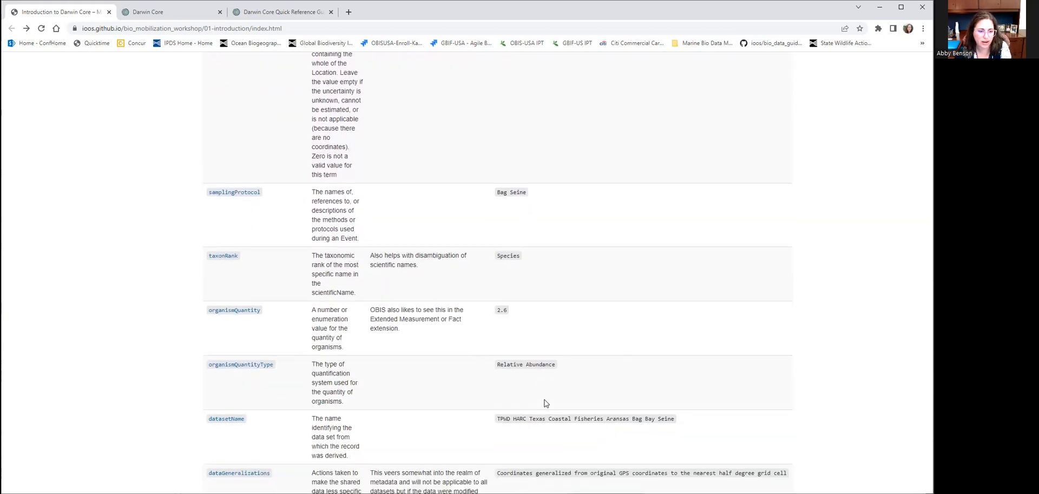
scroll(545, 403, down, 5)
scroll(544, 402, down, 5)
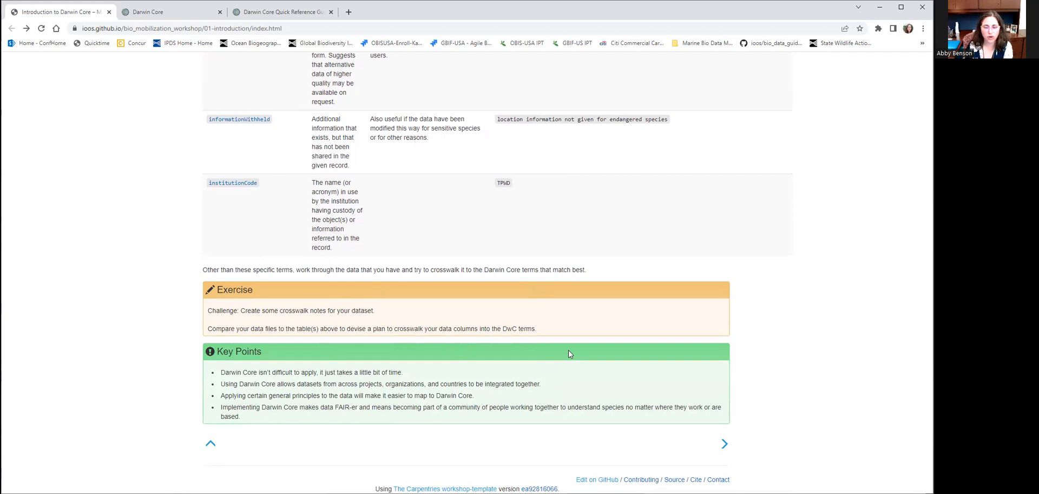
scroll(731, 297, up, 5)
scroll(731, 297, up, 5)
scroll(730, 298, up, 5)
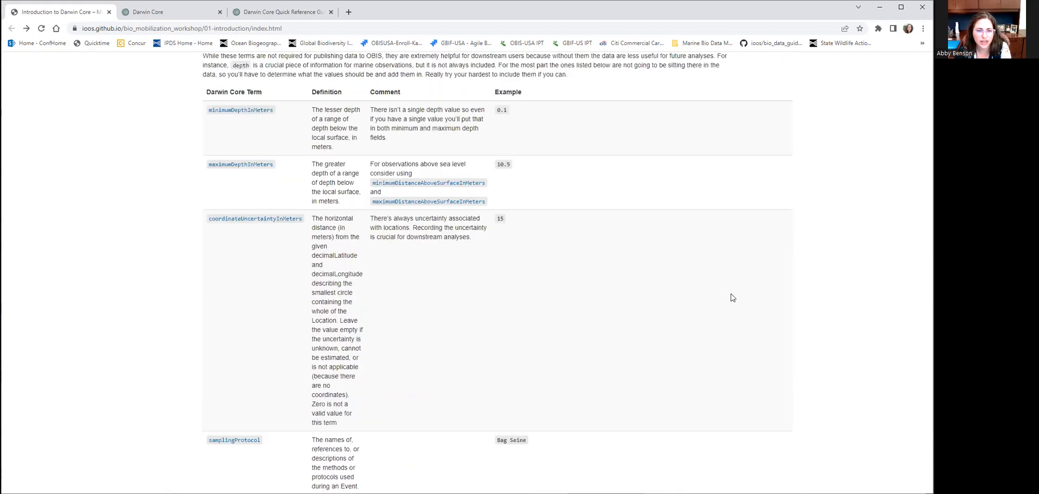
scroll(731, 297, up, 5)
scroll(731, 297, up, 5)
scroll(730, 295, up, 2)
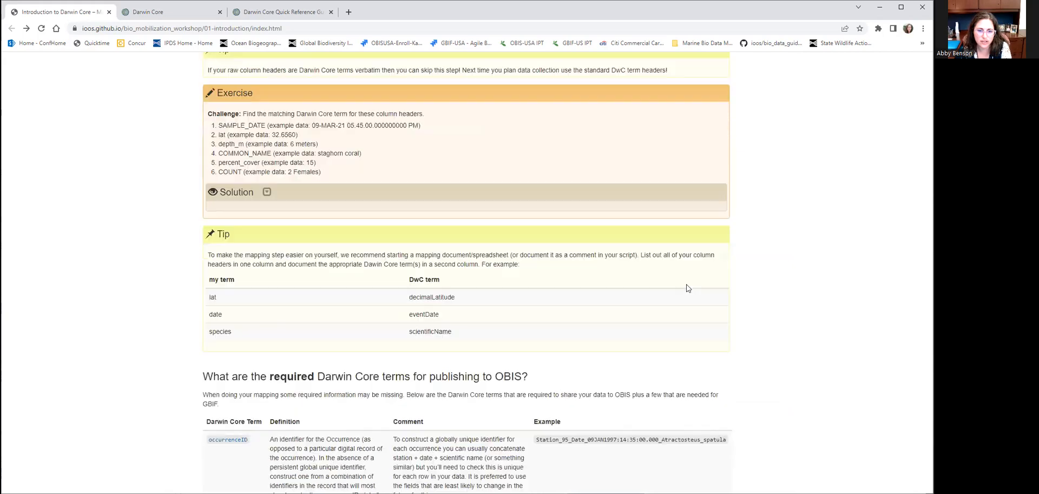